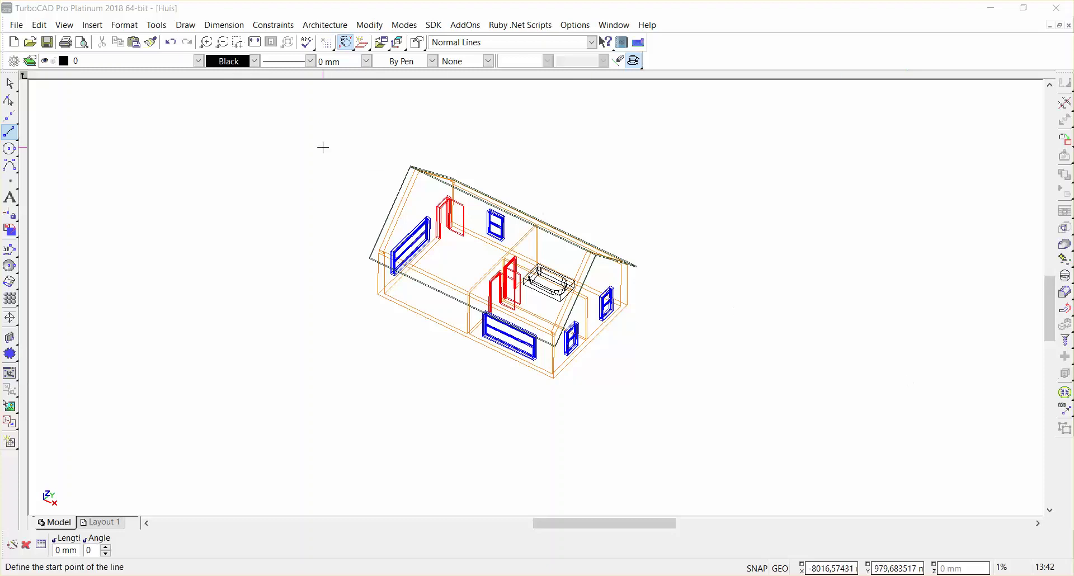
# Step: Dock the Library palette on the right, showing the ISO Basic Home Design symbols
pyautogui.click(157, 26)
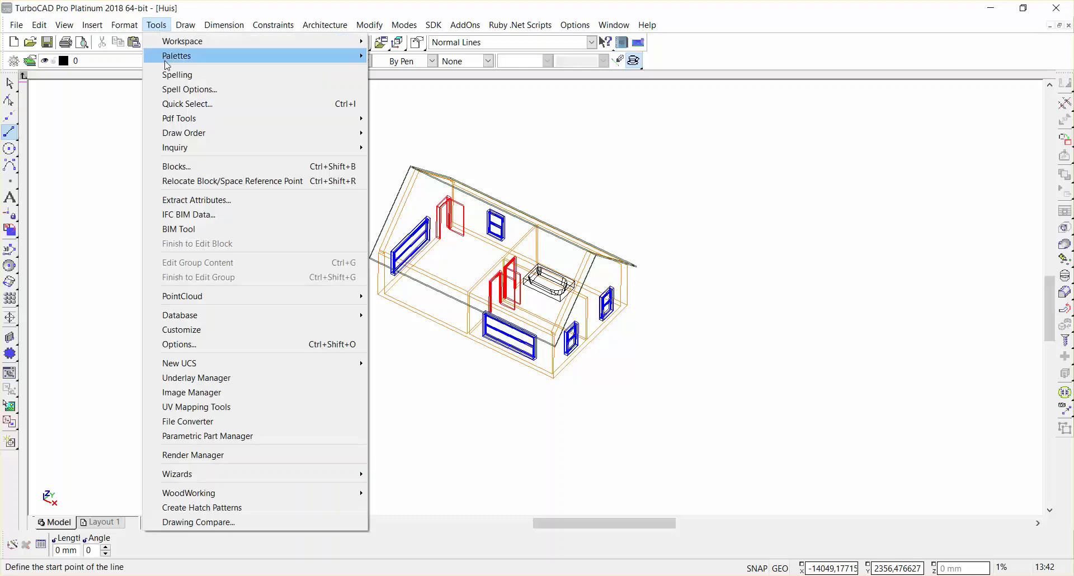
pyautogui.moveTo(250, 56)
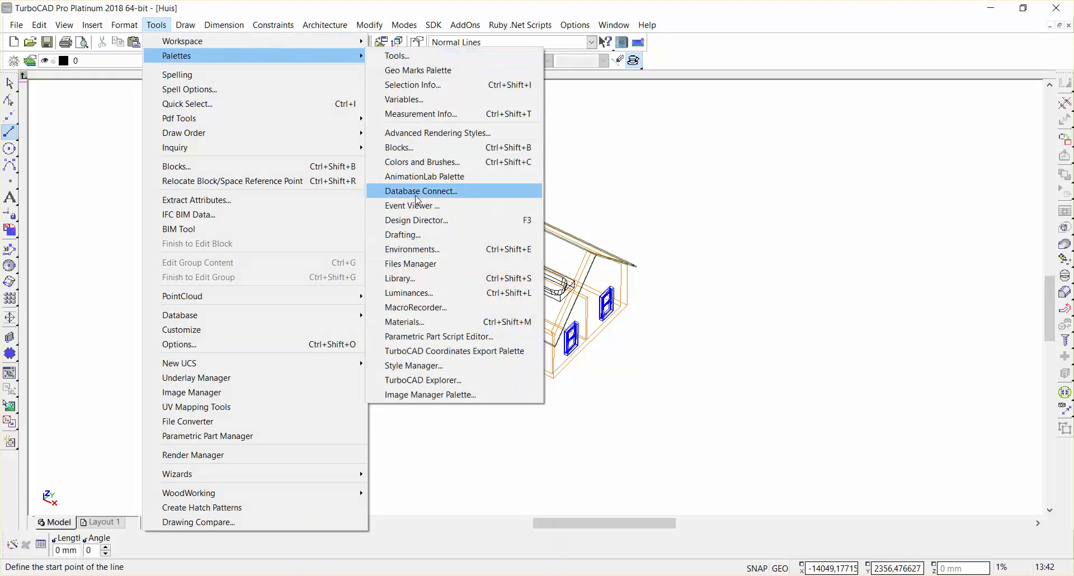
pyautogui.click(400, 278)
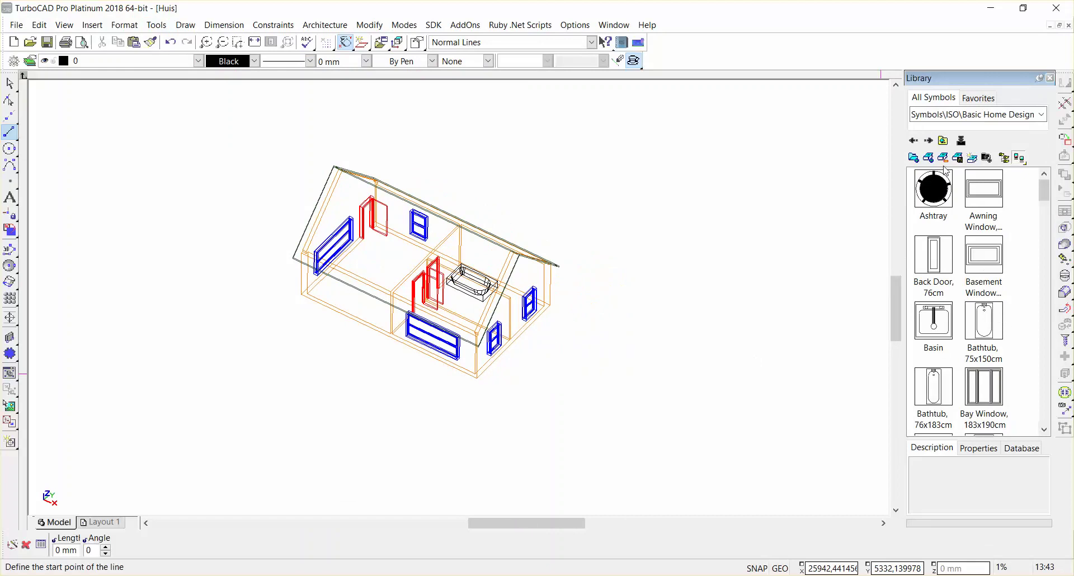
# Step: Switch the Library folder to Symbols\3D Solid Symbols\Landscape
pyautogui.click(1042, 115)
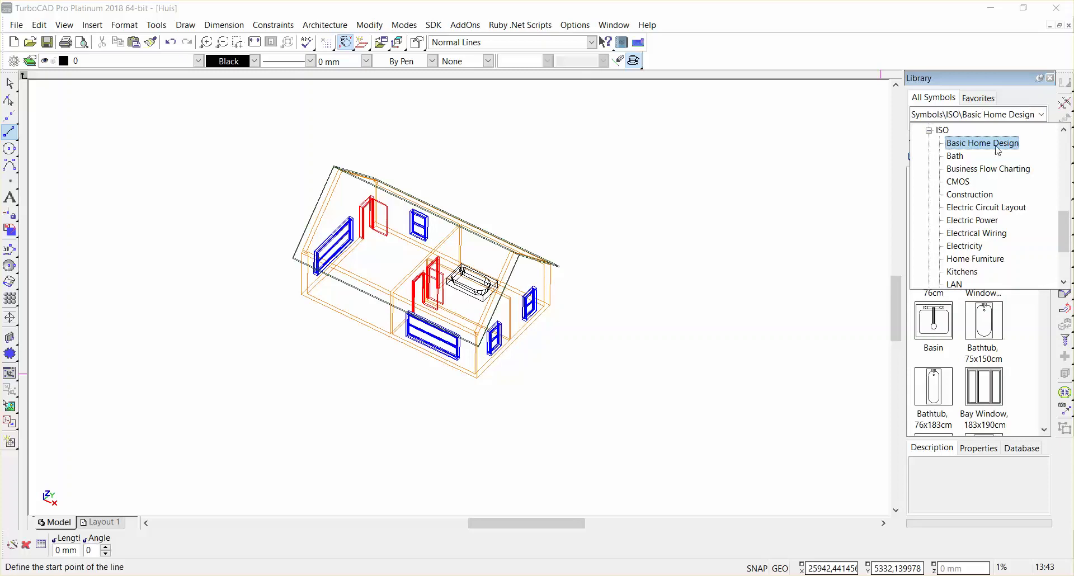
pyautogui.click(929, 131)
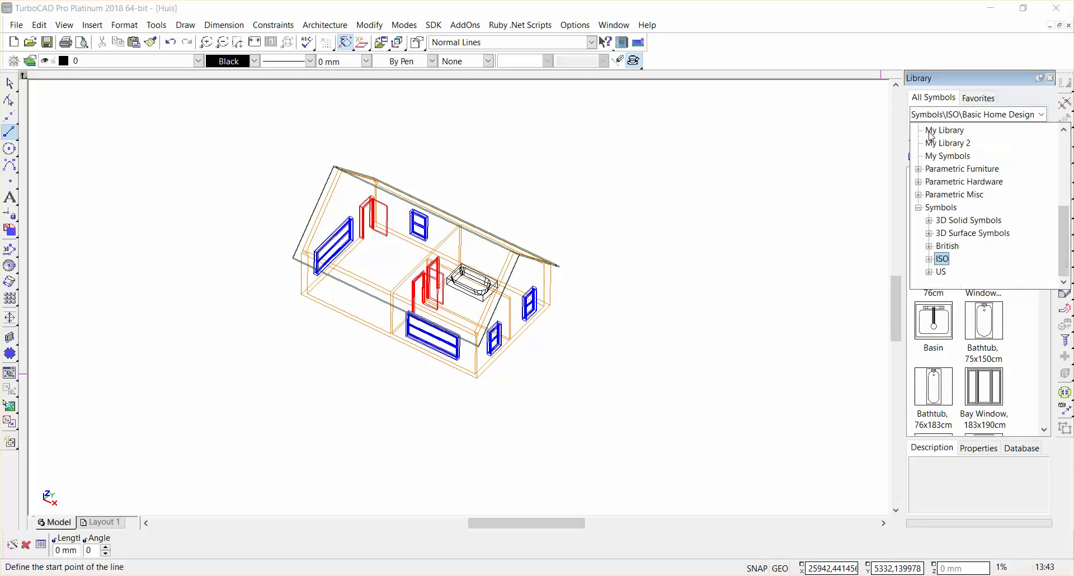
pyautogui.scroll(4, 1014, 207)
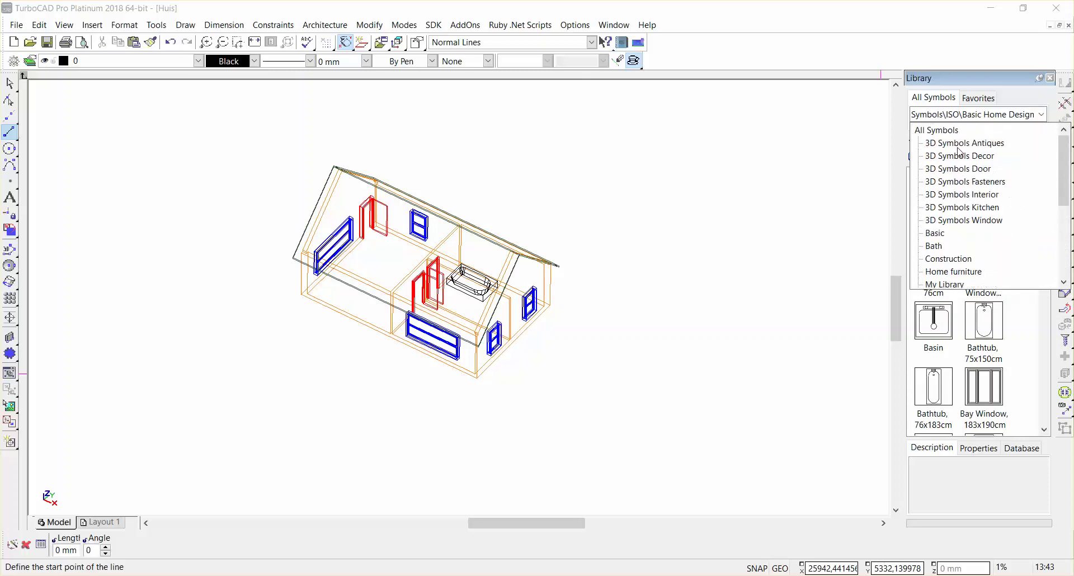
pyautogui.scroll(-3, 962, 195)
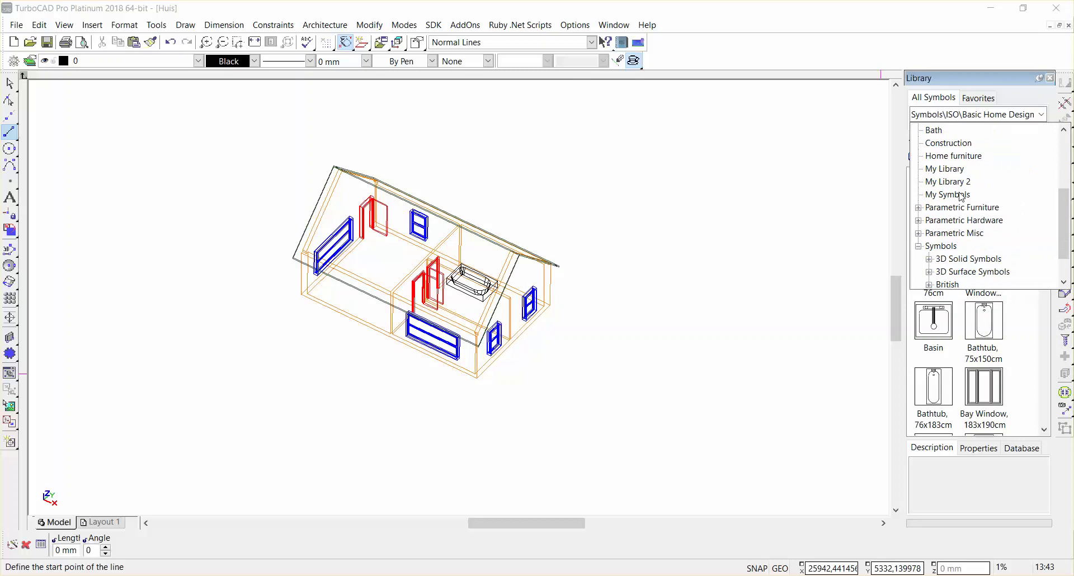
pyautogui.scroll(-1, 961, 196)
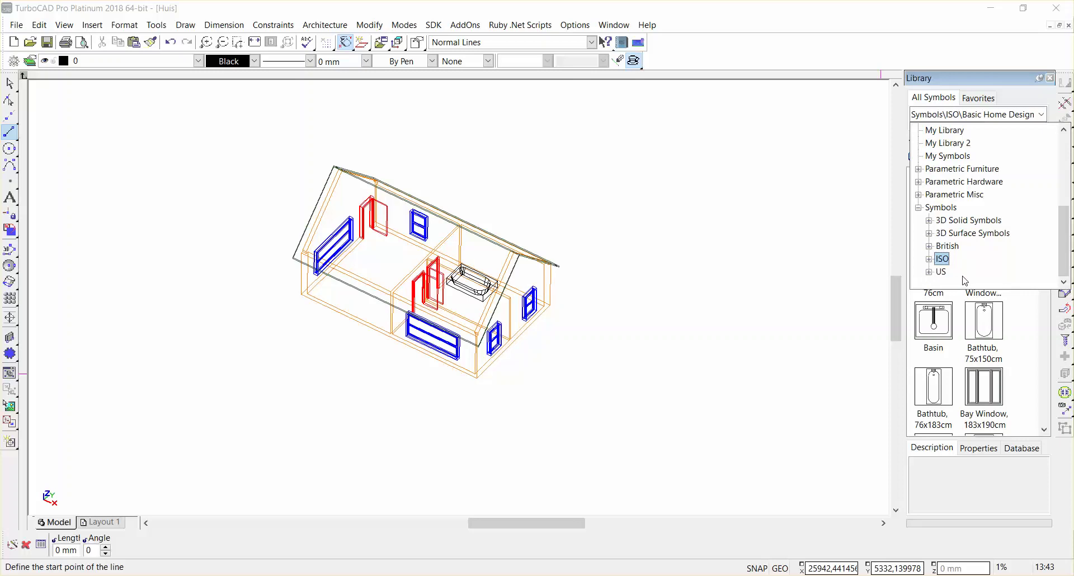
pyautogui.click(931, 220)
pyautogui.scroll(-2, 975, 202)
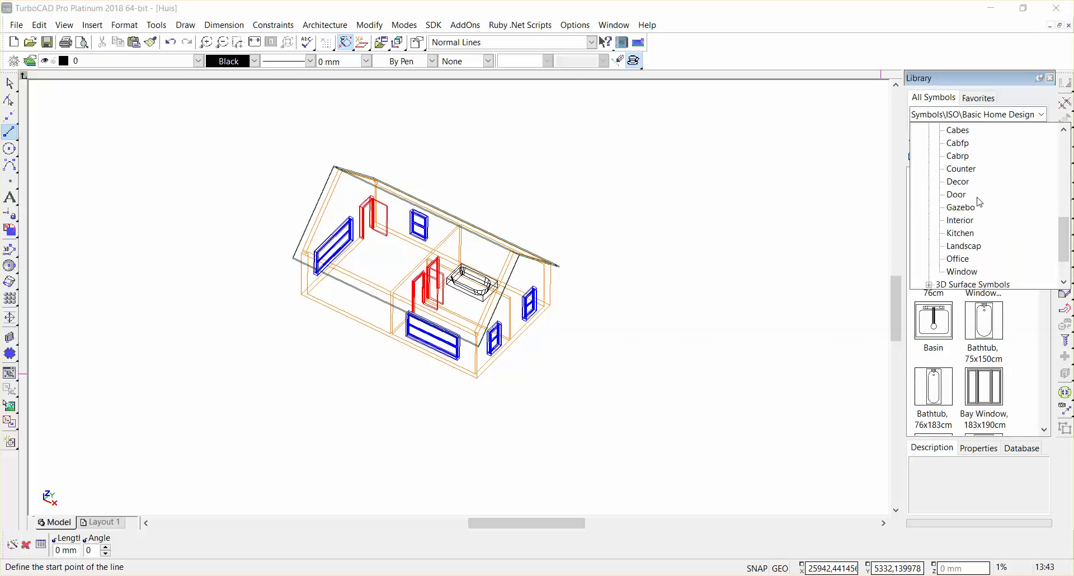
pyautogui.click(963, 208)
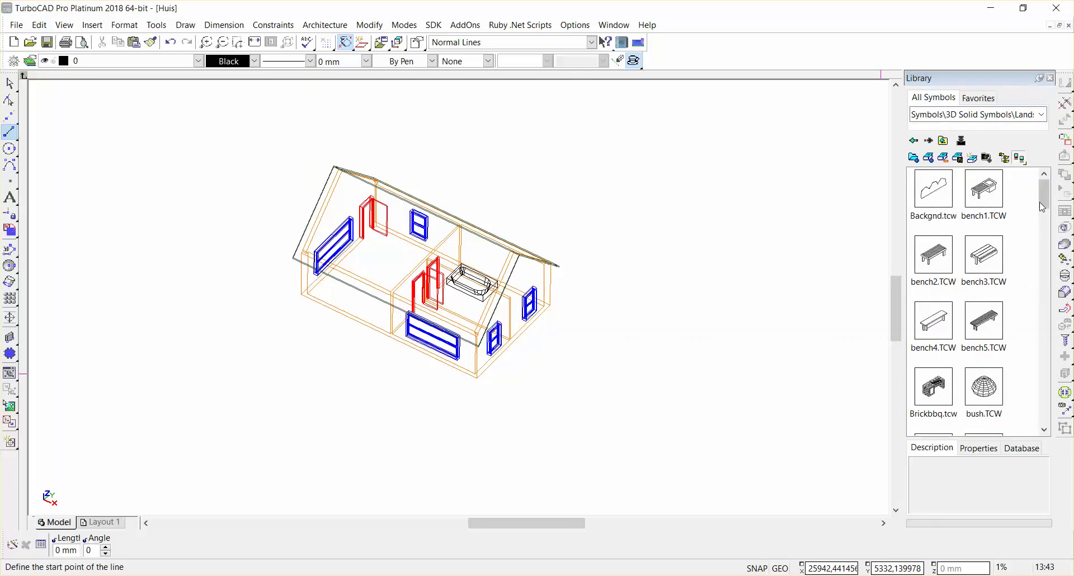
# Step: Drag the Mapletre.tcw maple tree from the Library onto the canvas right of the house
pyautogui.moveTo(1044, 203); pyautogui.dragTo(1043, 300)
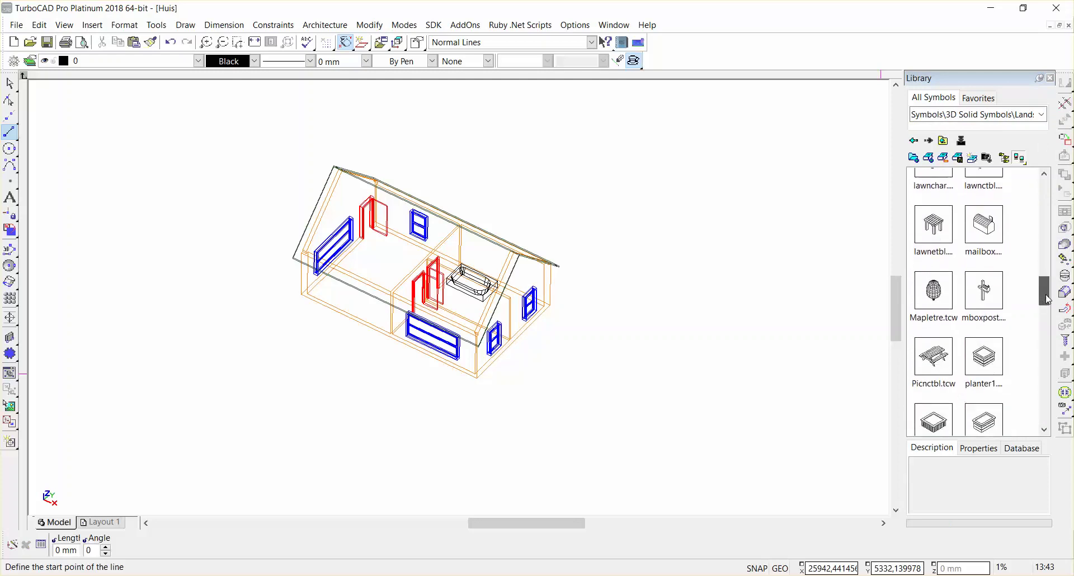
pyautogui.click(940, 294)
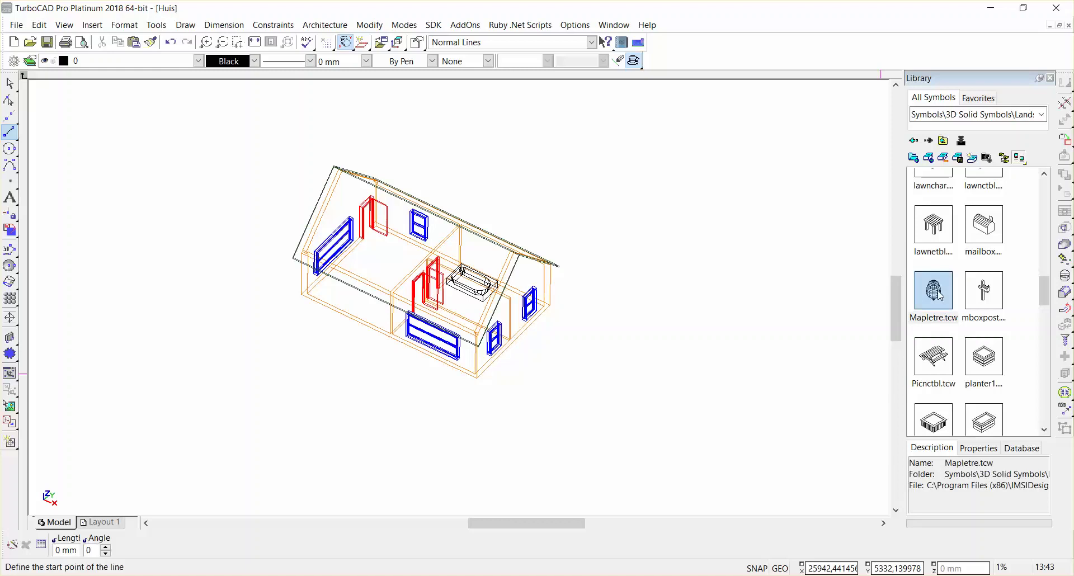
pyautogui.moveTo(935, 295); pyautogui.dragTo(768, 266)
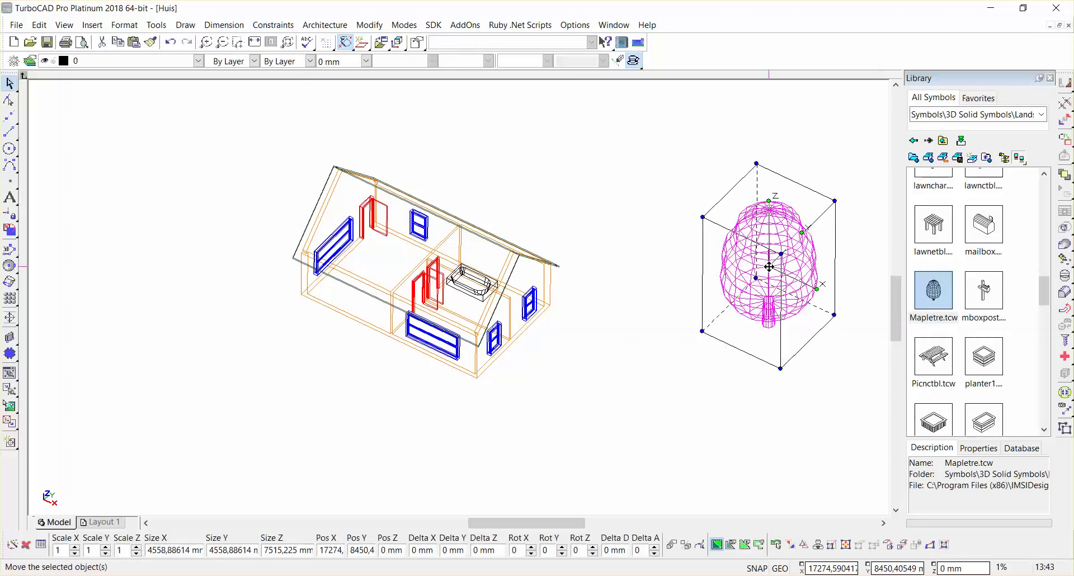
# Step: In SW Isometric view, move the maple tree by its centre handle to the house's left side
pyautogui.rightClick(576, 293)
pyautogui.click(681, 256)
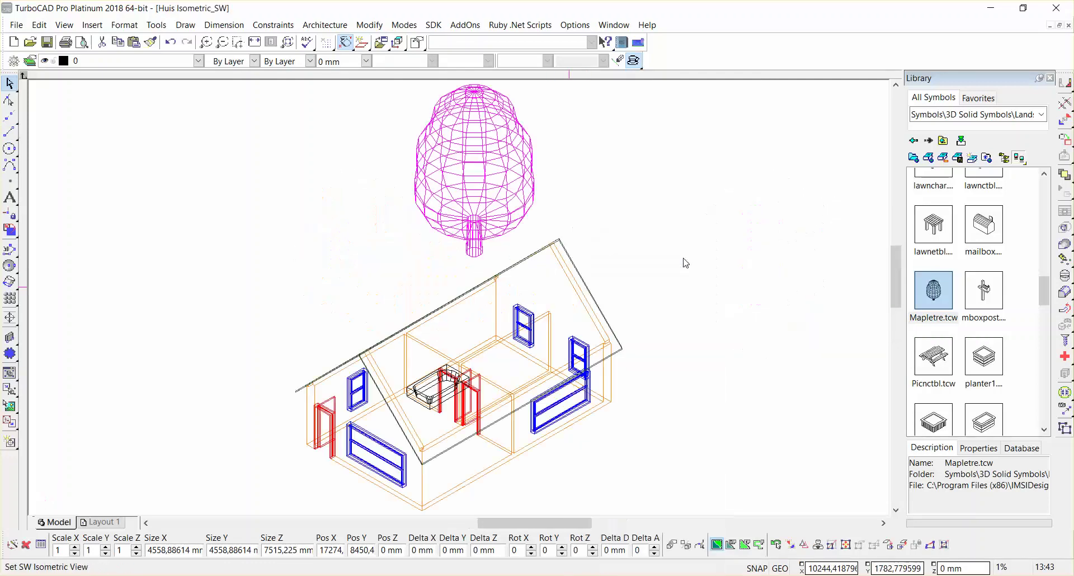
pyautogui.scroll(-5, 597, 310)
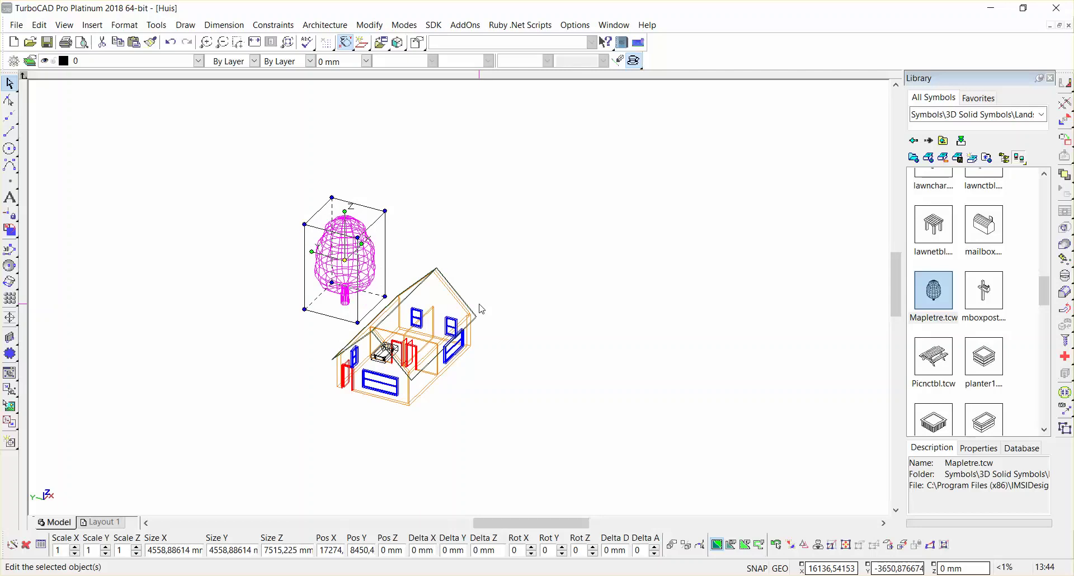
pyautogui.click(344, 260)
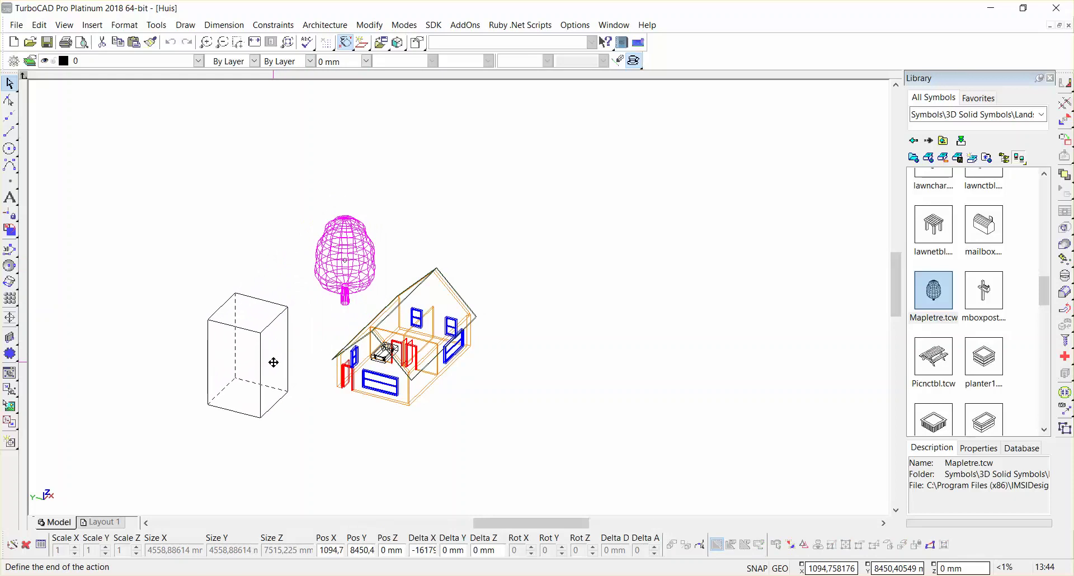
pyautogui.click(274, 363)
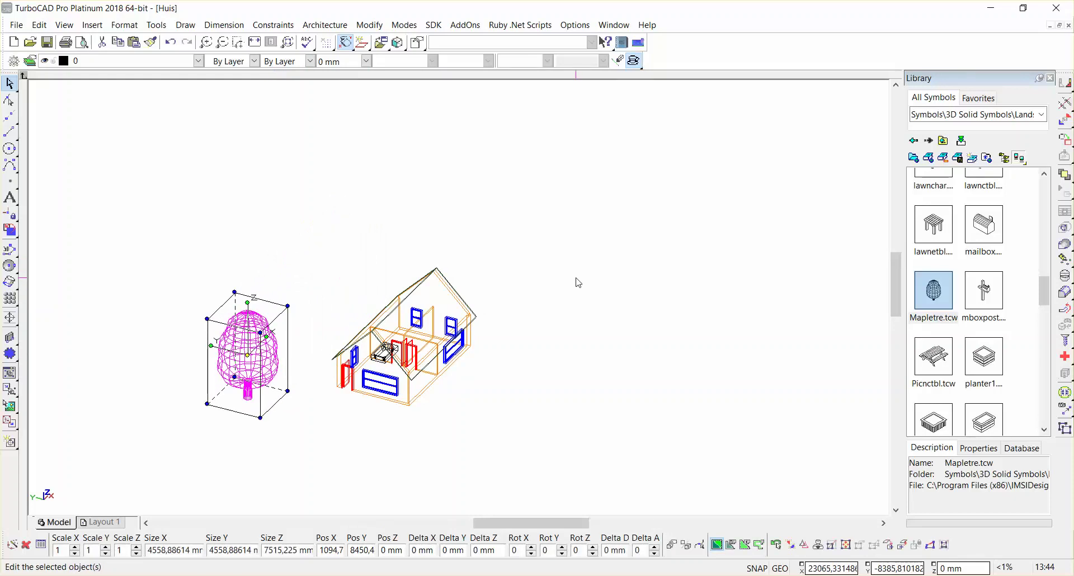
pyautogui.click(323, 305)
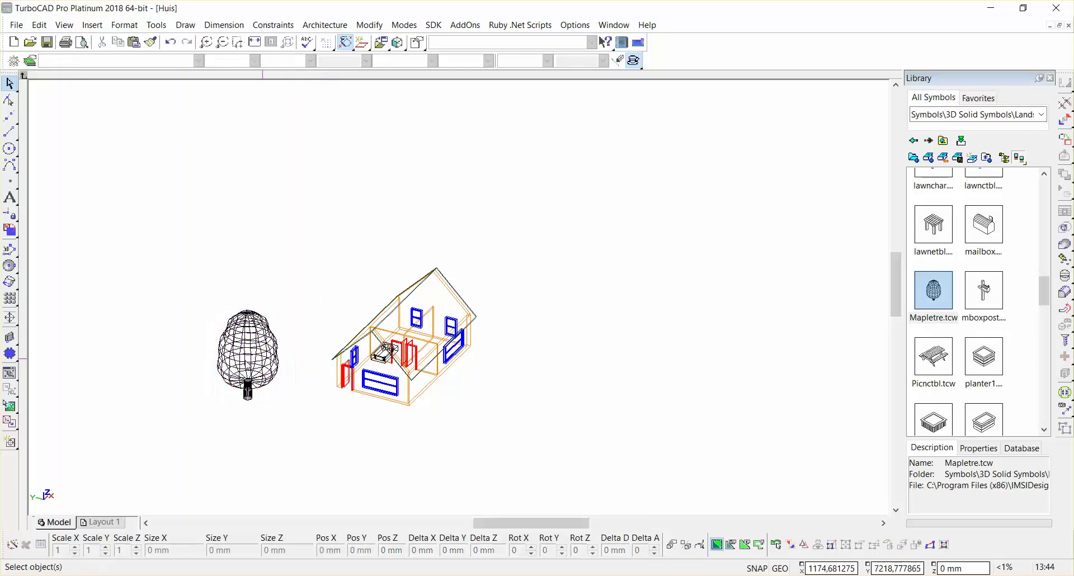
pyautogui.rightClick(278, 314)
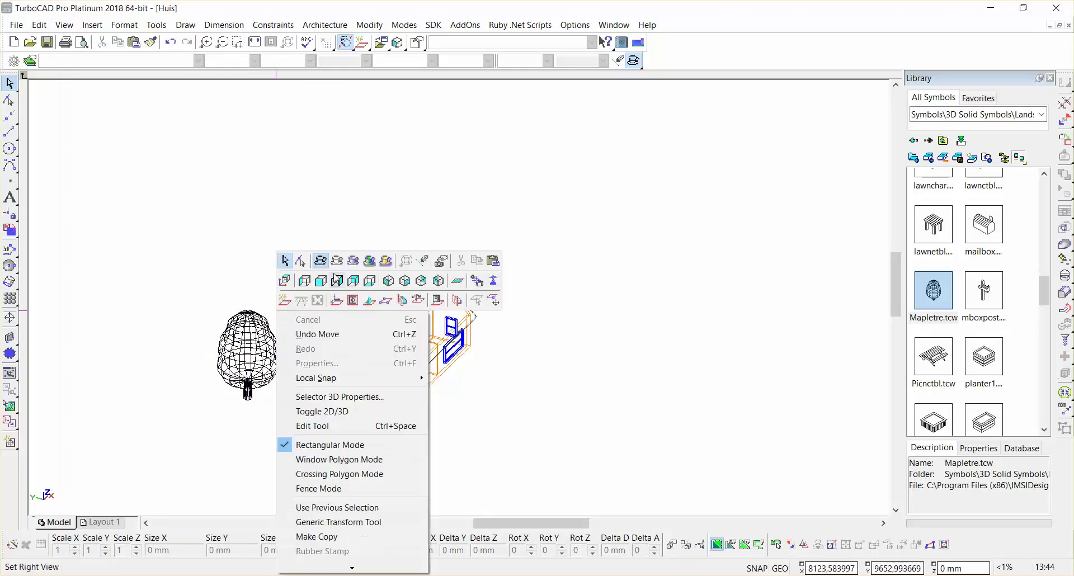
pyautogui.click(352, 260)
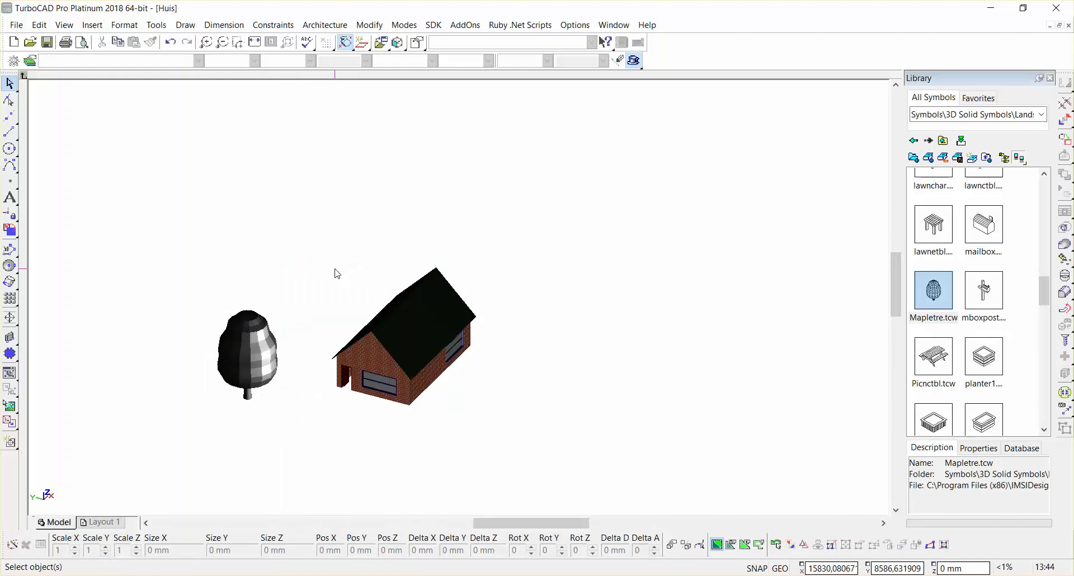
pyautogui.rightClick(337, 274)
pyautogui.click(381, 222)
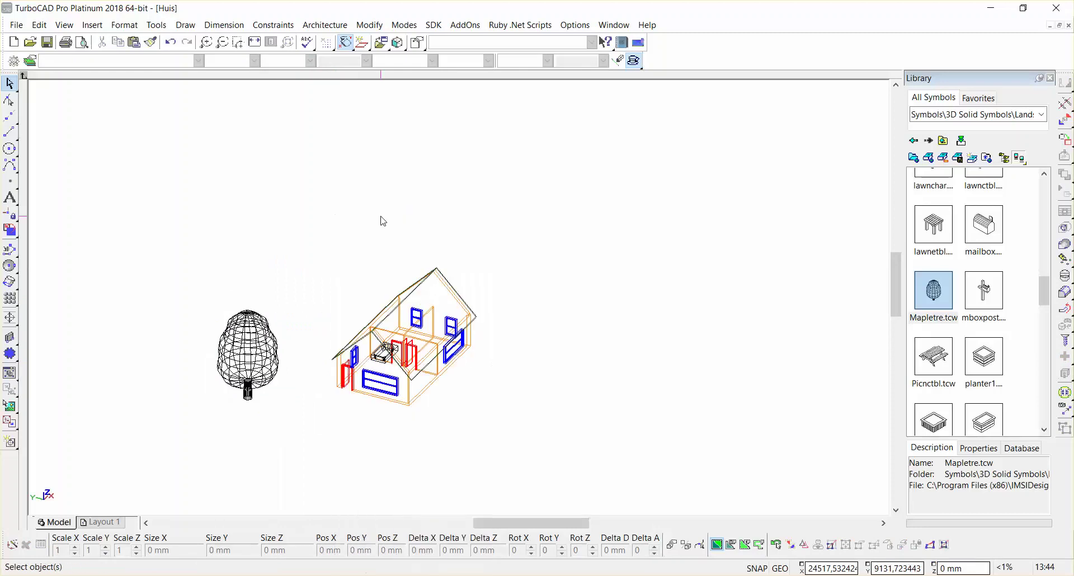
pyautogui.moveTo(171, 280); pyautogui.dragTo(286, 434)
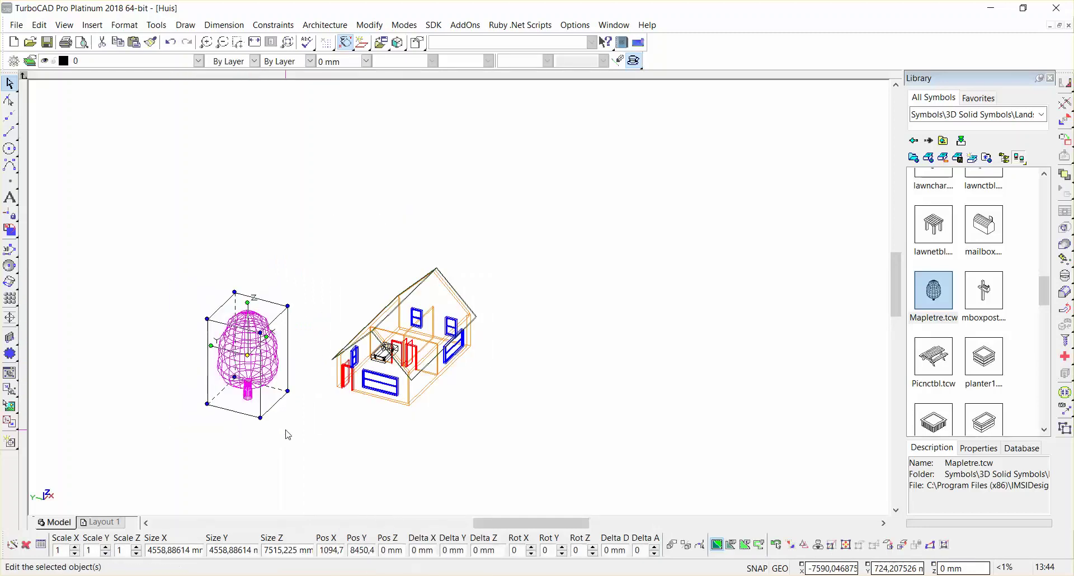
# Step: Explode the maple tree symbol and set its colour to Forest Green
pyautogui.click(377, 25)
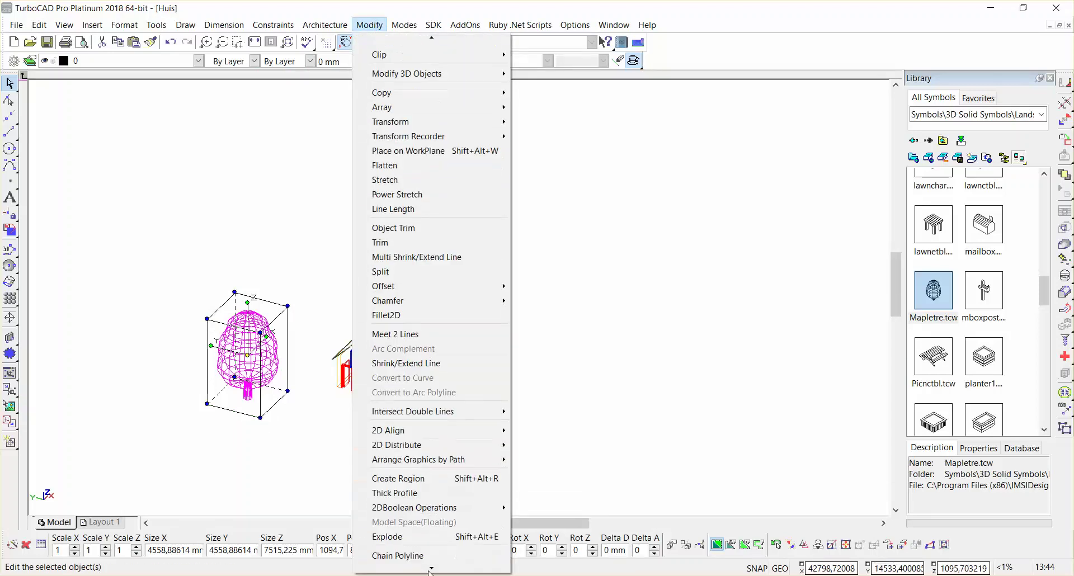
pyautogui.click(412, 507)
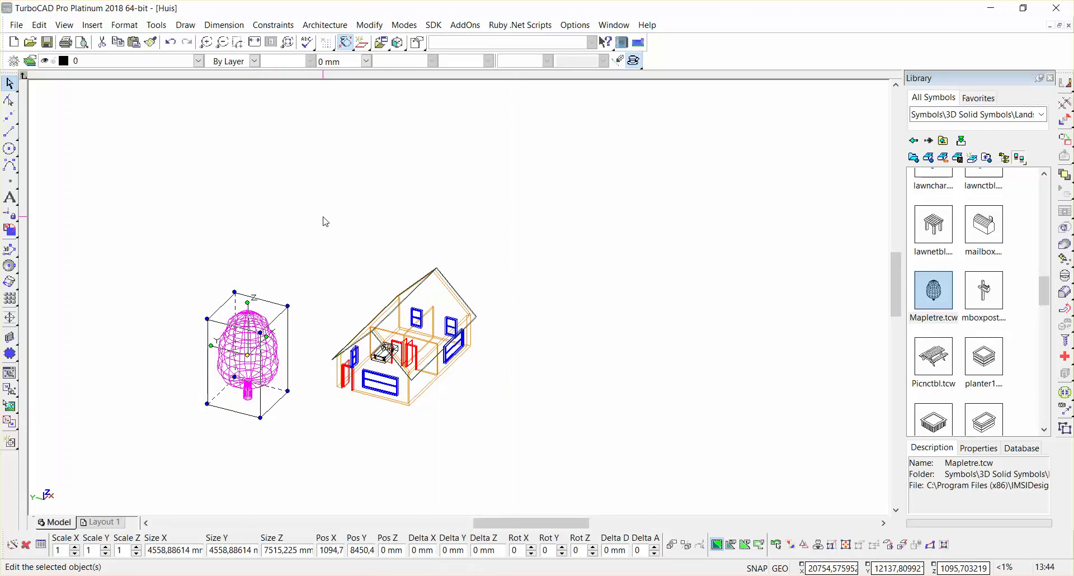
pyautogui.click(255, 62)
pyautogui.doubleClick(430, 151)
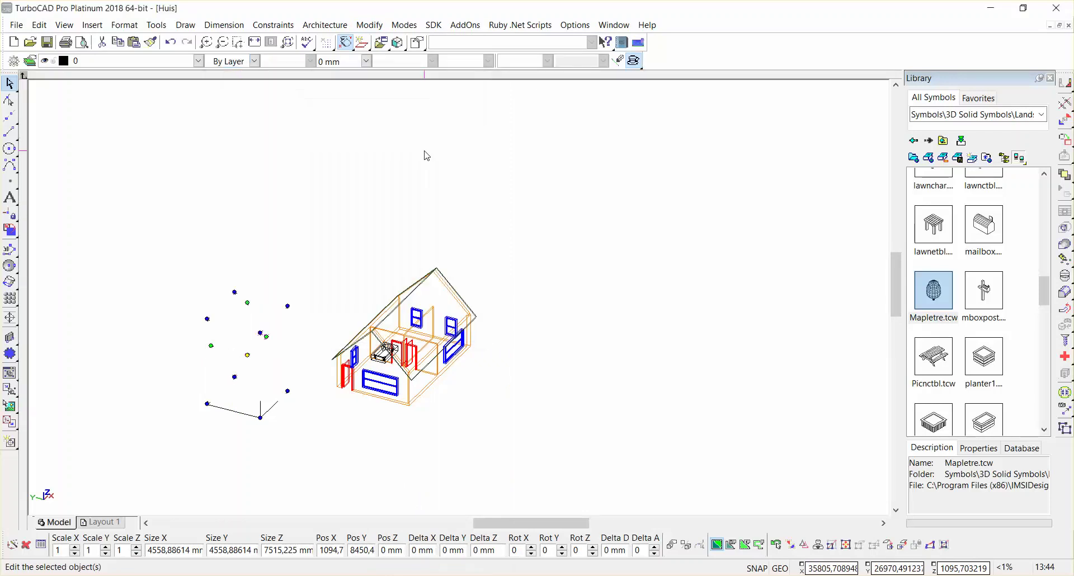
pyautogui.click(338, 269)
pyautogui.rightClick(298, 364)
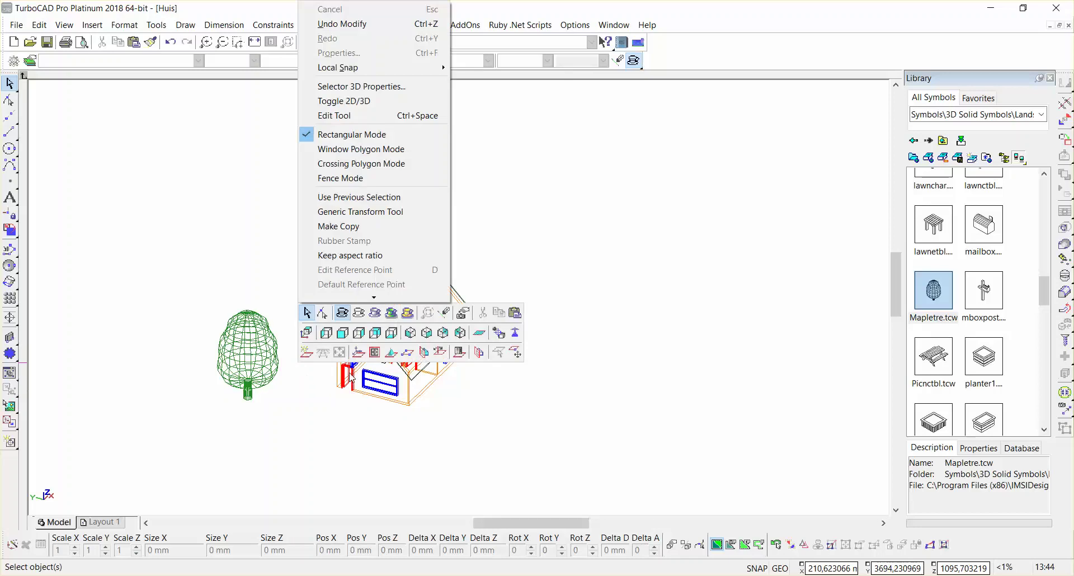
pyautogui.click(394, 315)
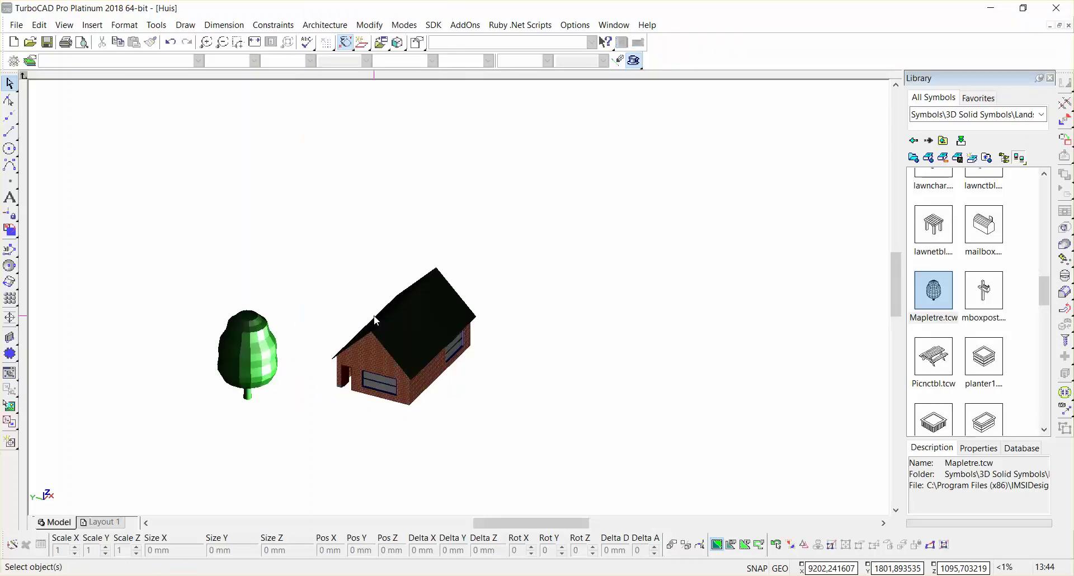
pyautogui.rightClick(323, 304)
pyautogui.click(369, 255)
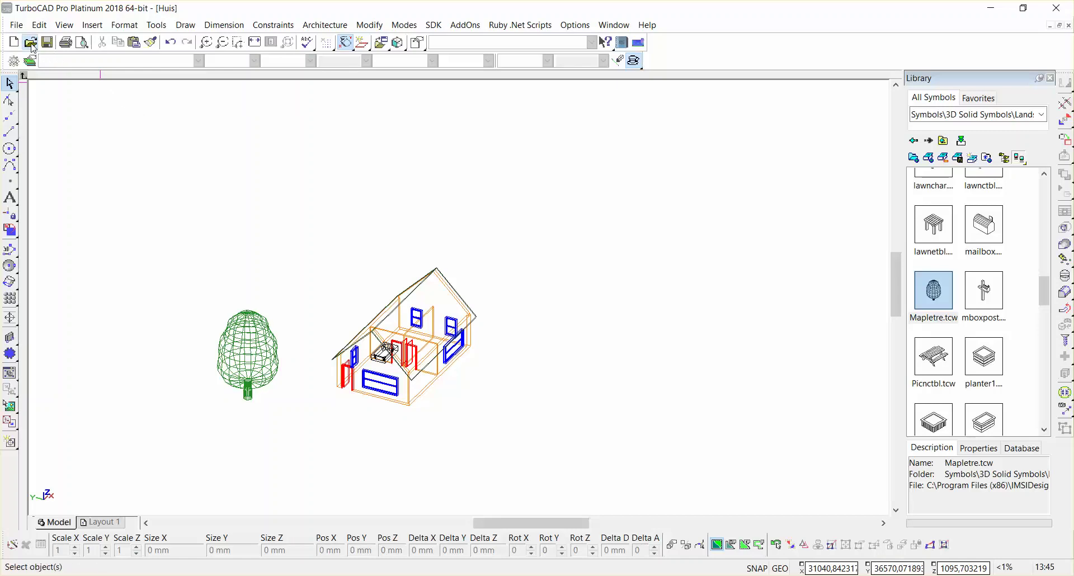
# Step: Open T6 - 2.STEP from the Downloads folder, with file type set to All Files
pyautogui.click(30, 44)
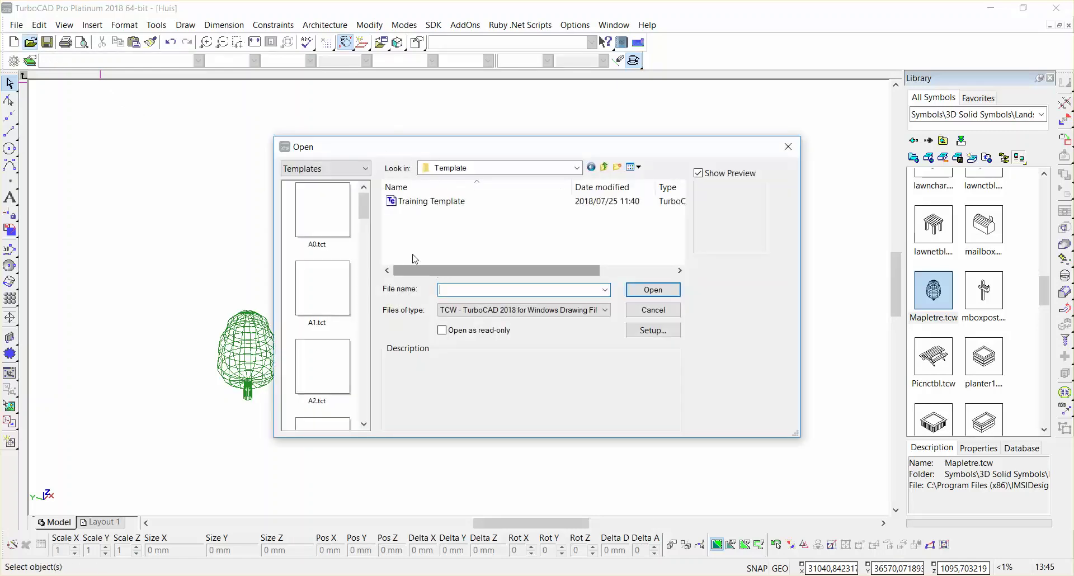
pyautogui.click(576, 168)
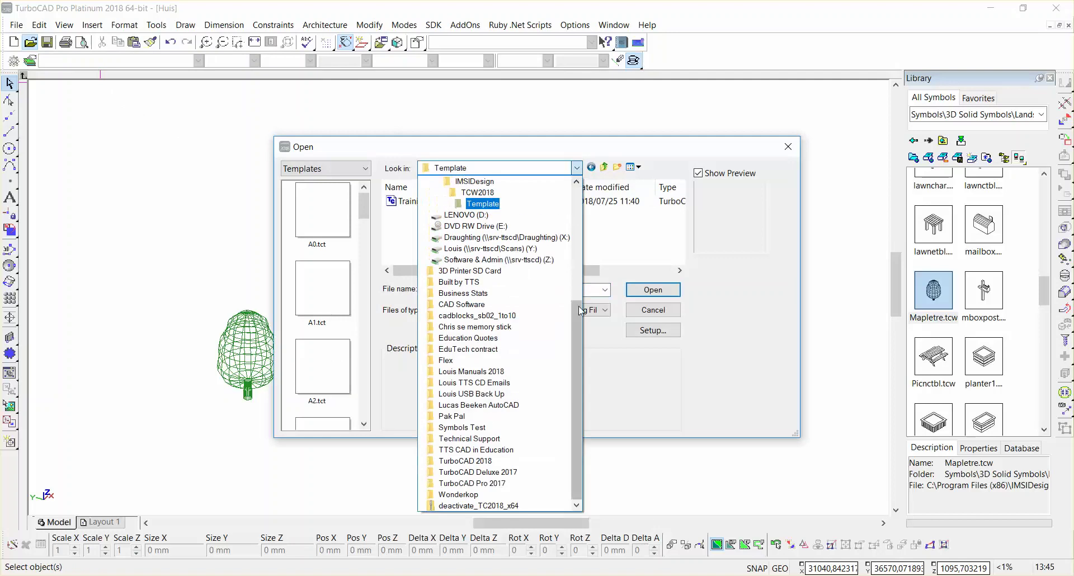
pyautogui.scroll(6, 579, 309)
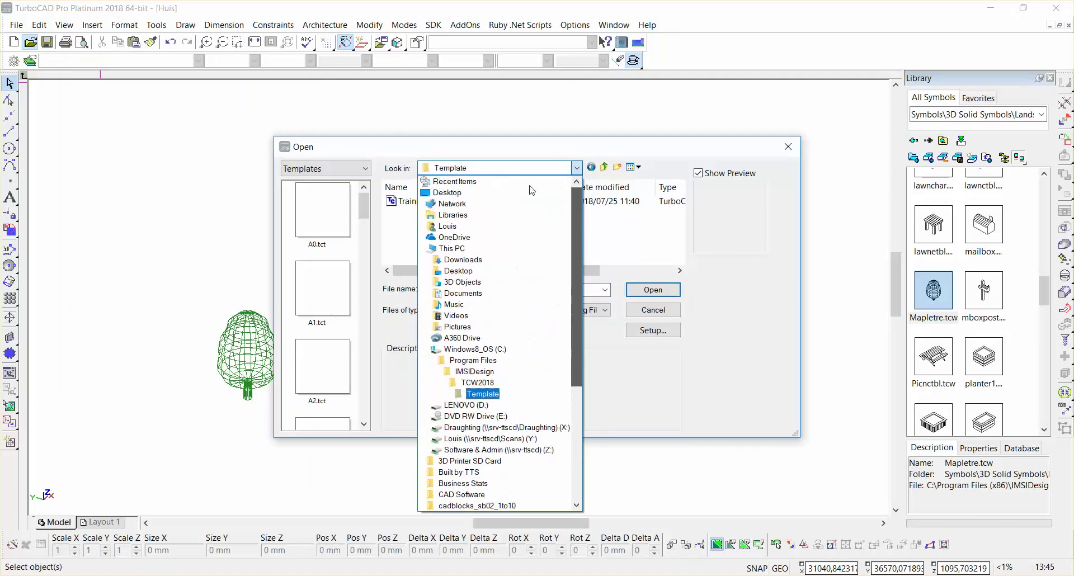
pyautogui.click(464, 260)
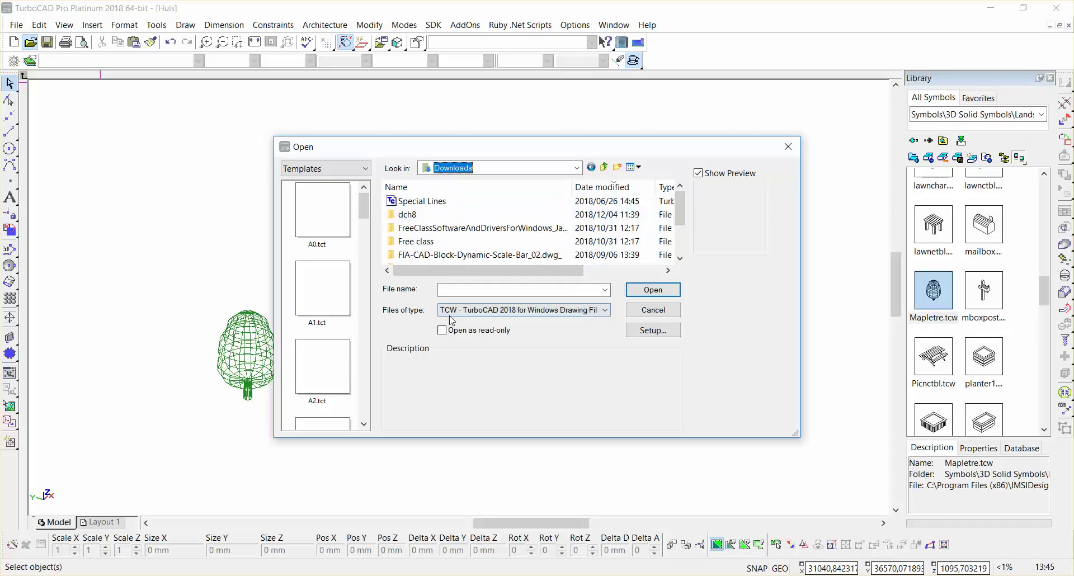
pyautogui.click(605, 310)
pyautogui.scroll(-3, 612, 356)
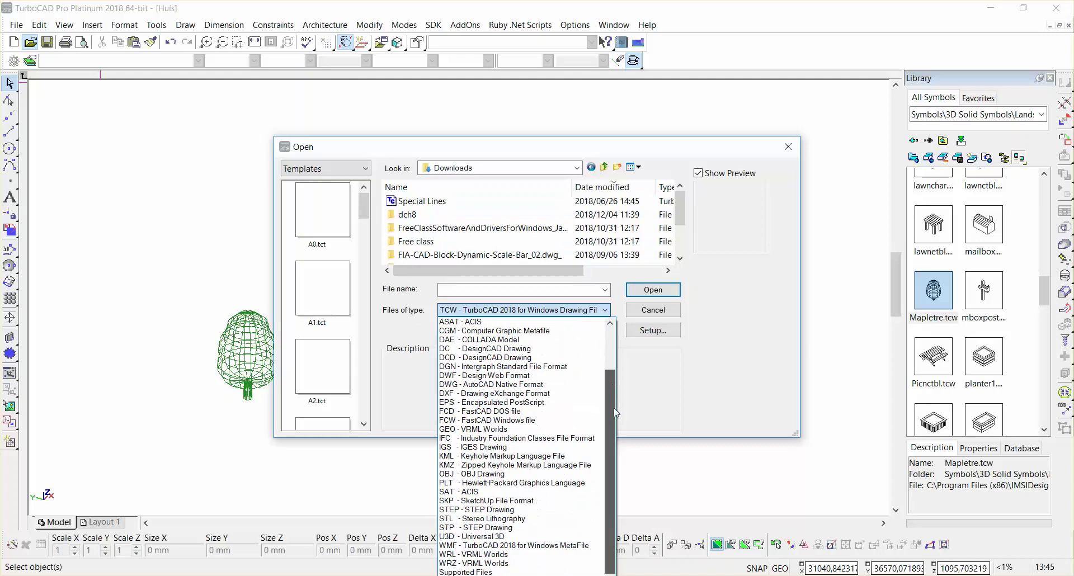
pyautogui.click(492, 564)
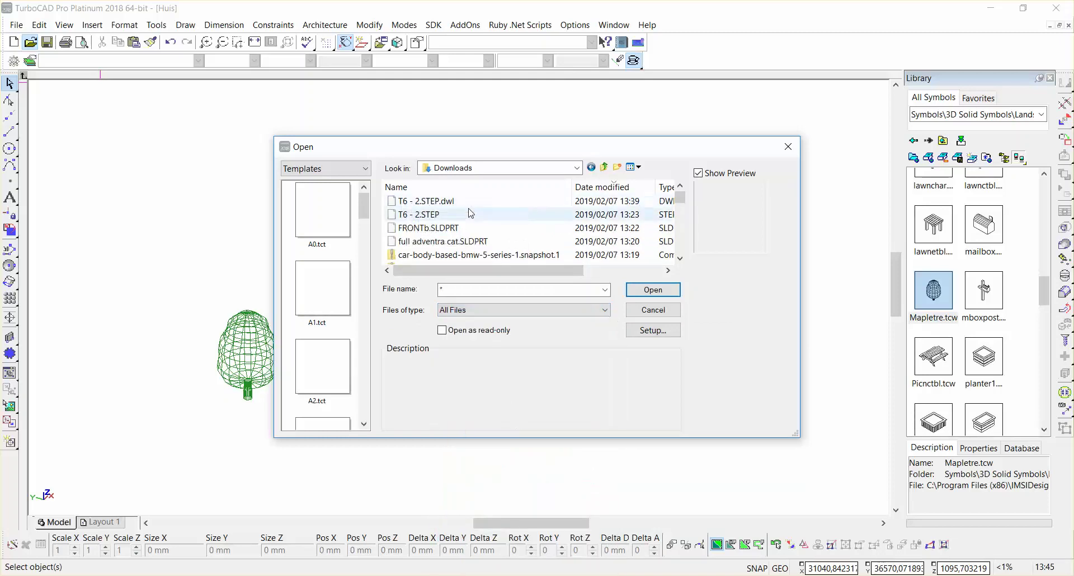
pyautogui.click(441, 217)
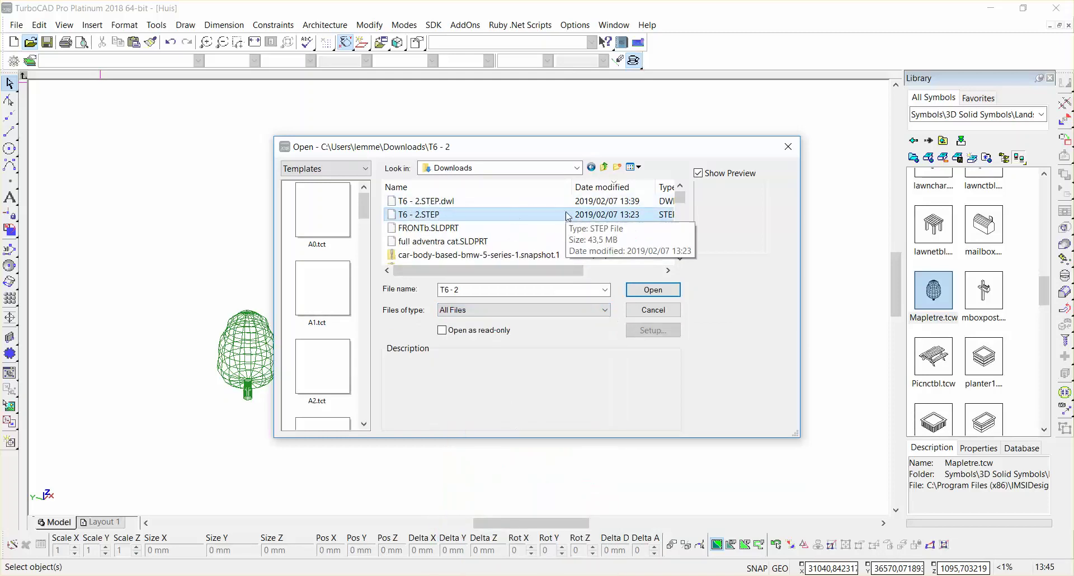
pyautogui.click(652, 290)
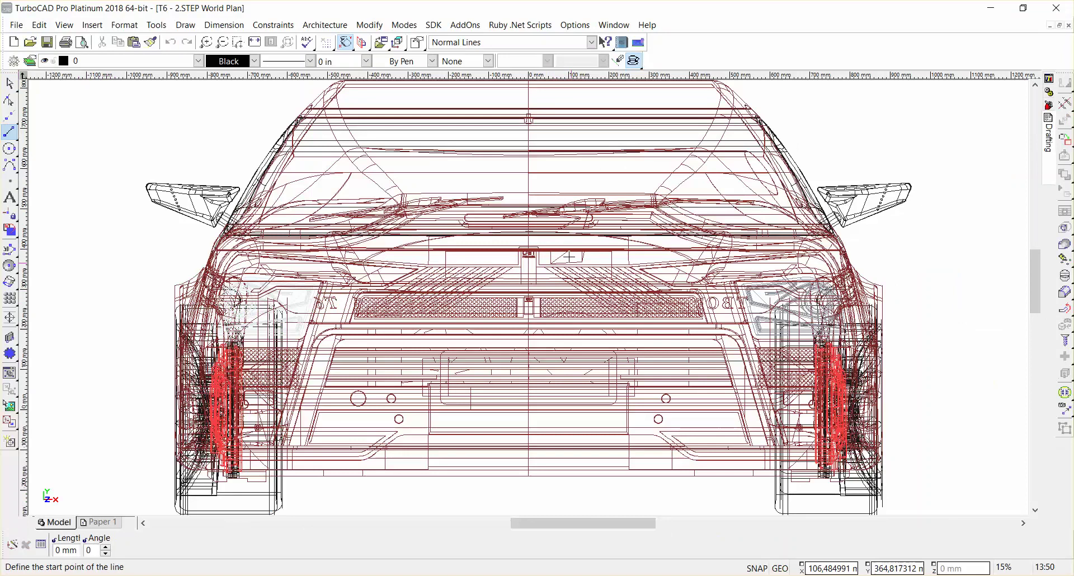
# Step: Switch to SE Isometric view and window-select the entire car model
pyautogui.click(531, 237)
pyautogui.rightClick(531, 237)
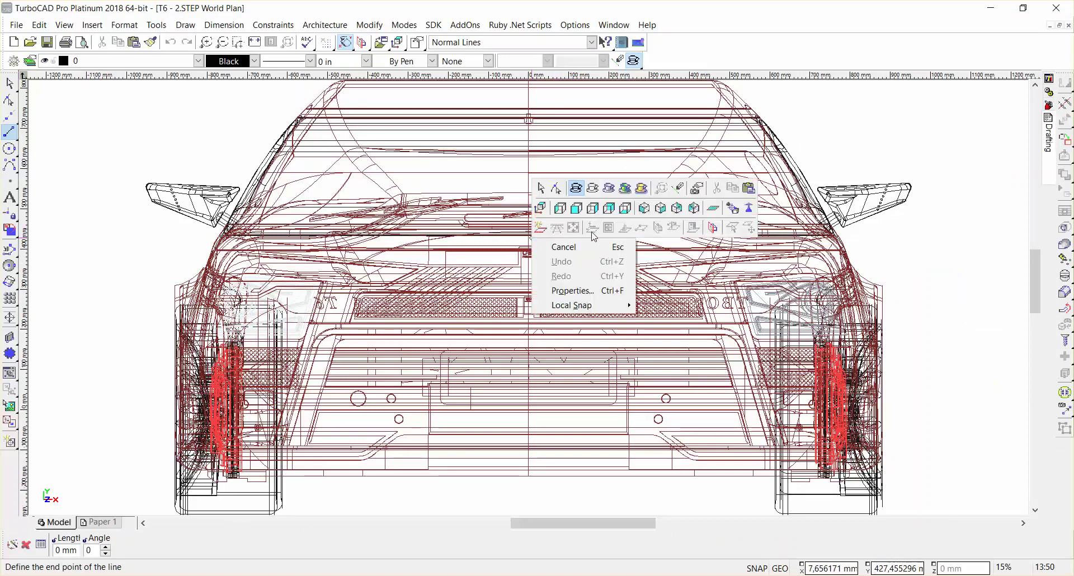
pyautogui.click(660, 211)
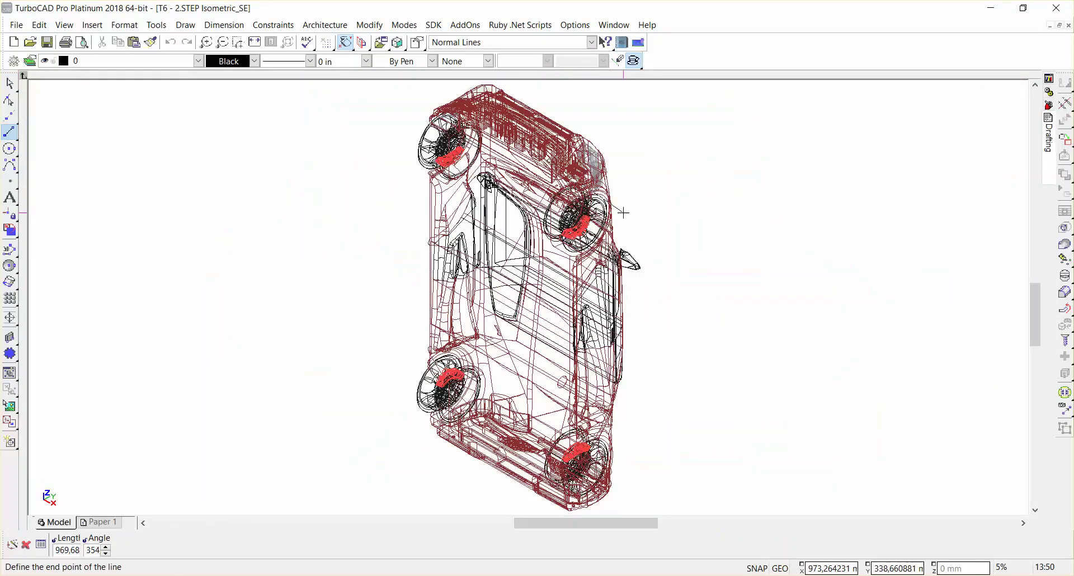
pyautogui.press('Escape')
pyautogui.scroll(-2, 464, 369)
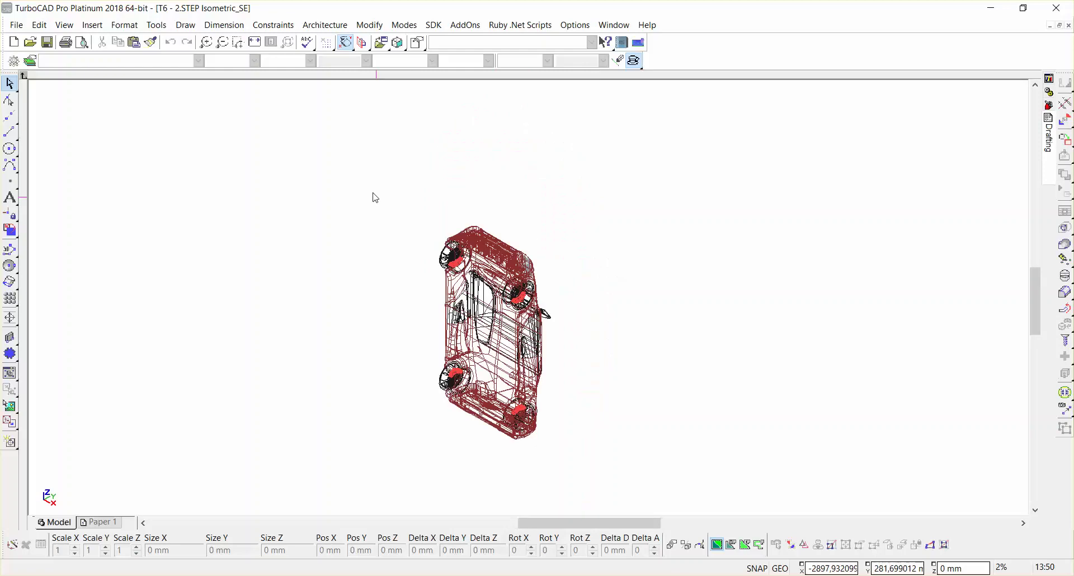
pyautogui.moveTo(372, 191); pyautogui.dragTo(602, 456)
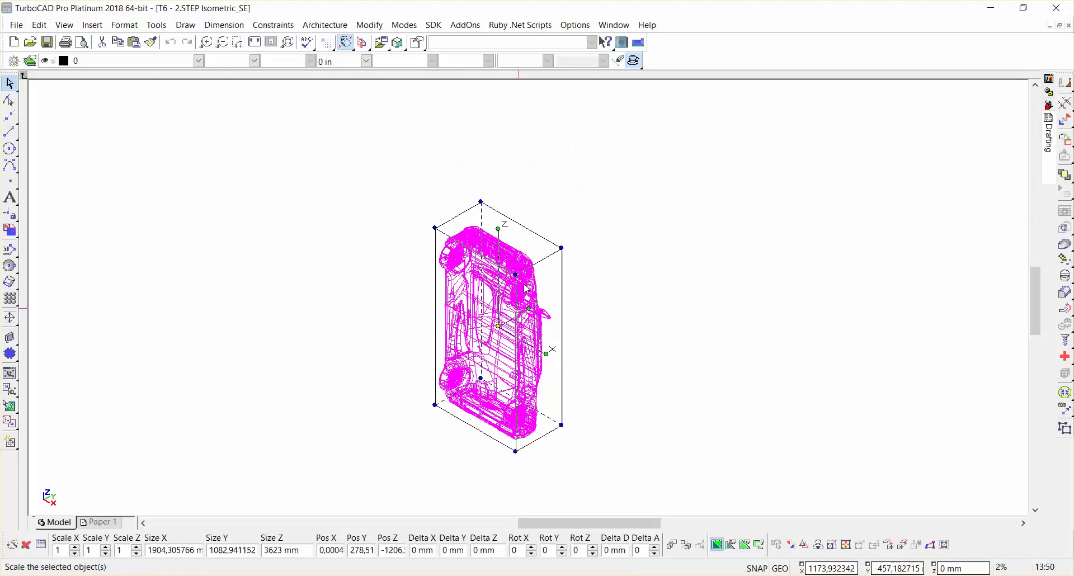
pyautogui.rightClick(485, 253)
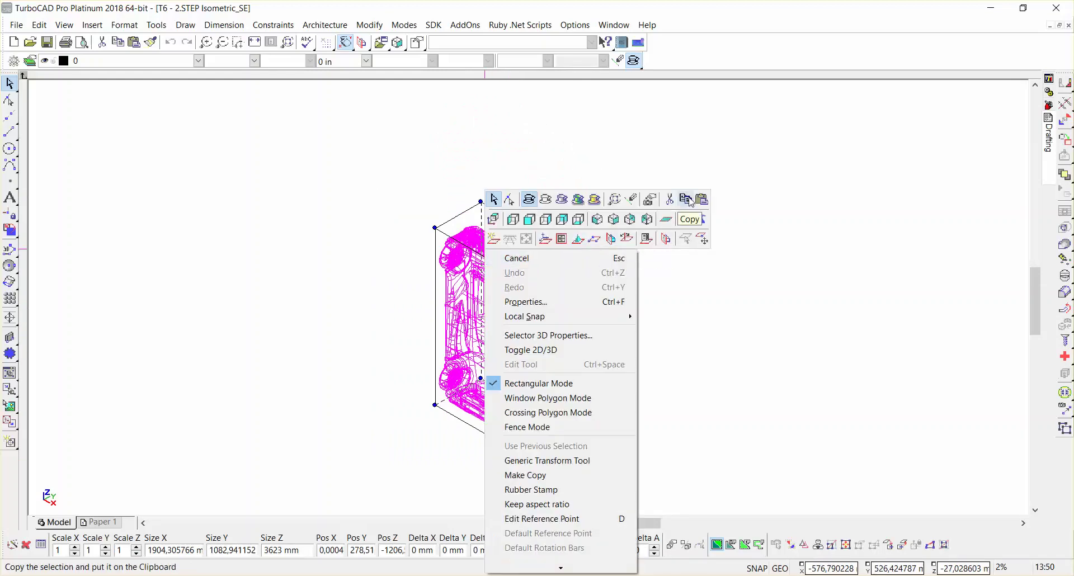
# Step: Copy the car and paste it into the Huis house drawing
pyautogui.click(689, 200)
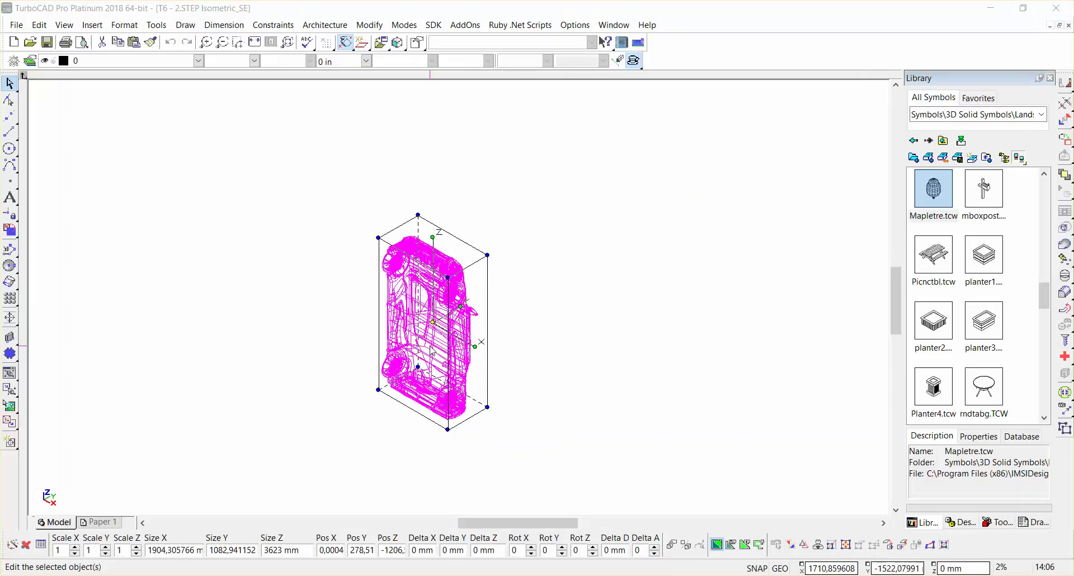
pyautogui.click(624, 28)
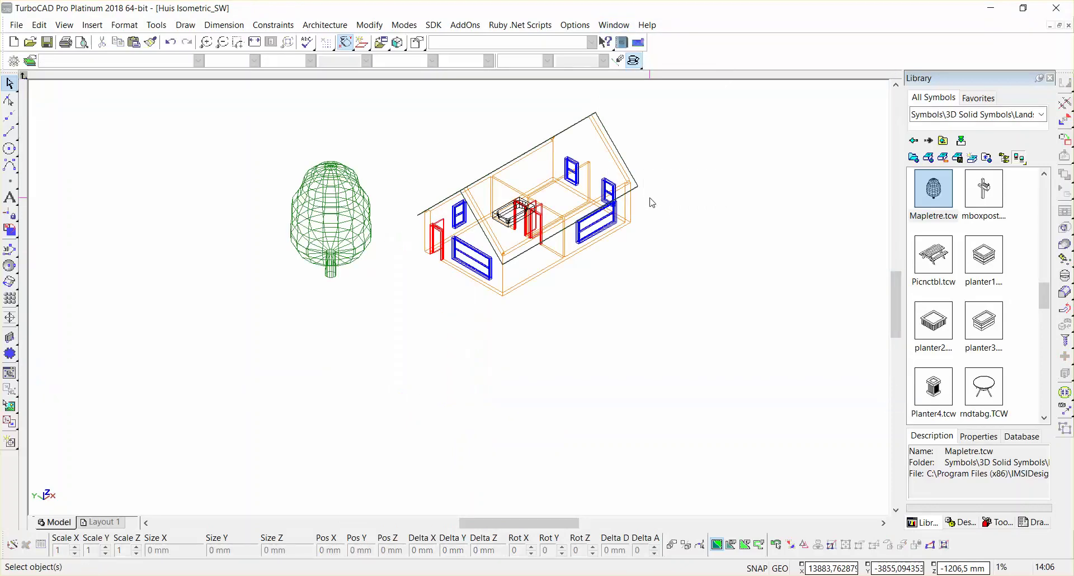
pyautogui.rightClick(505, 337)
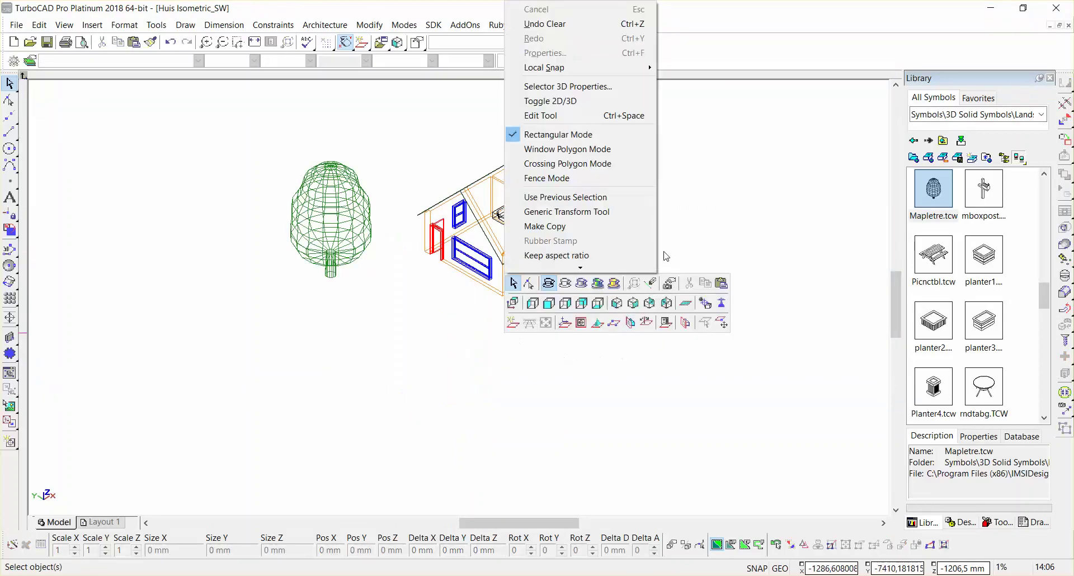
pyautogui.click(721, 283)
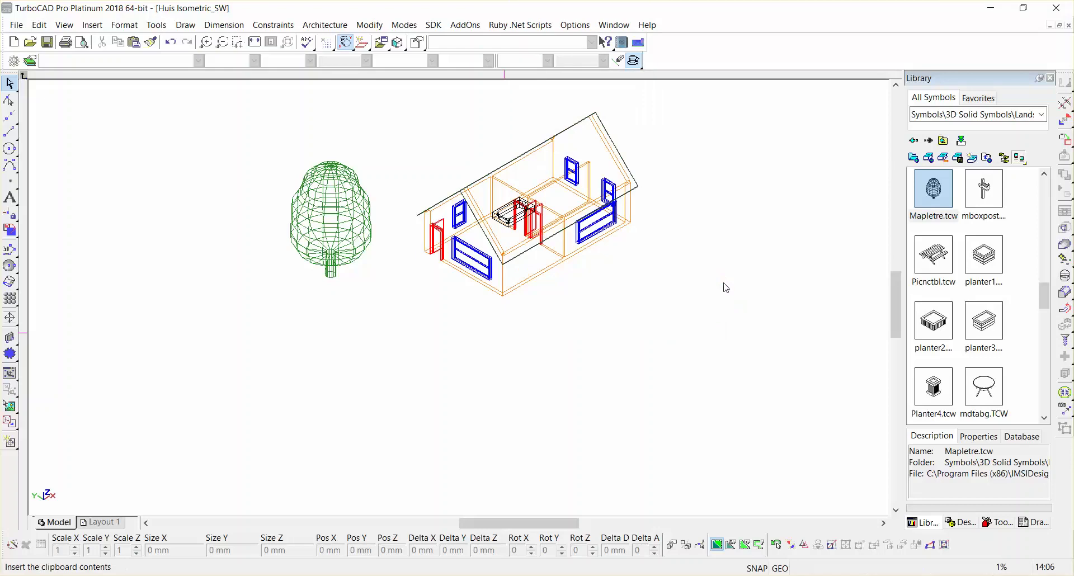
# Step: Rotate the pasted car to Rot X 270 and Rot Z 180 so it sits on its wheels
pyautogui.scroll(3, 459, 297)
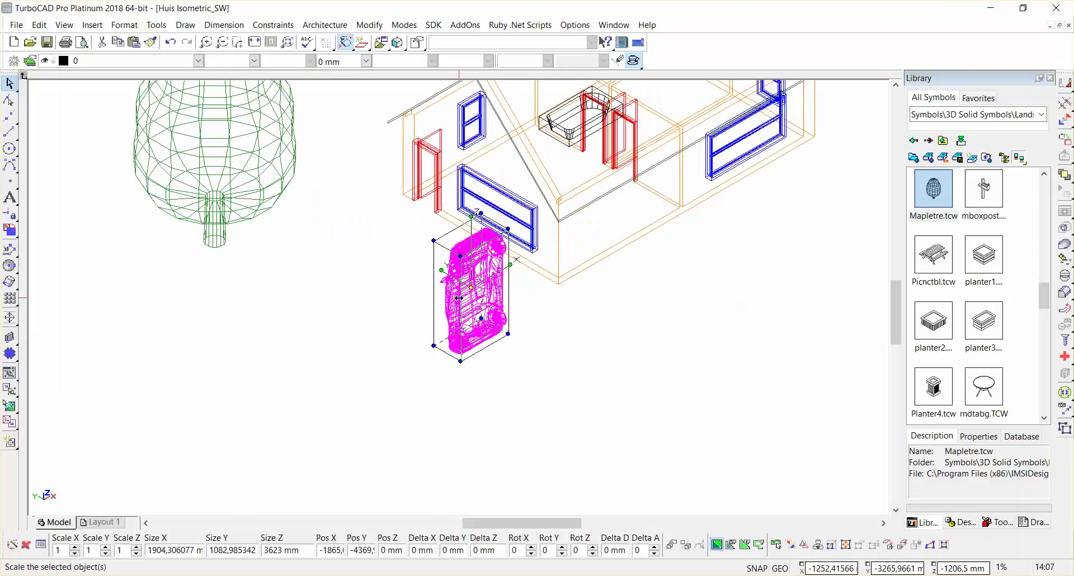
pyautogui.click(442, 270)
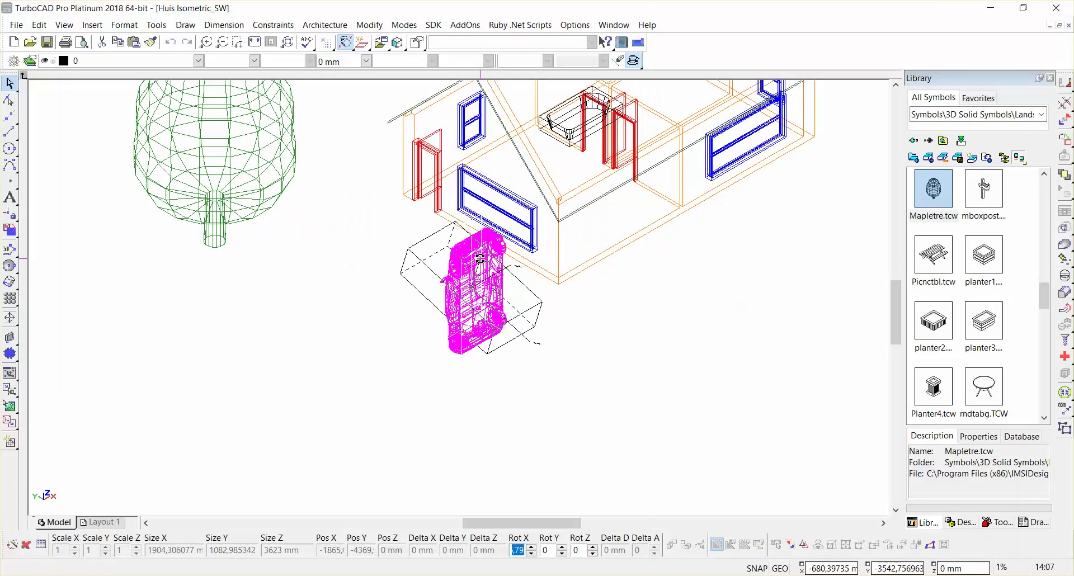
pyautogui.click(528, 333)
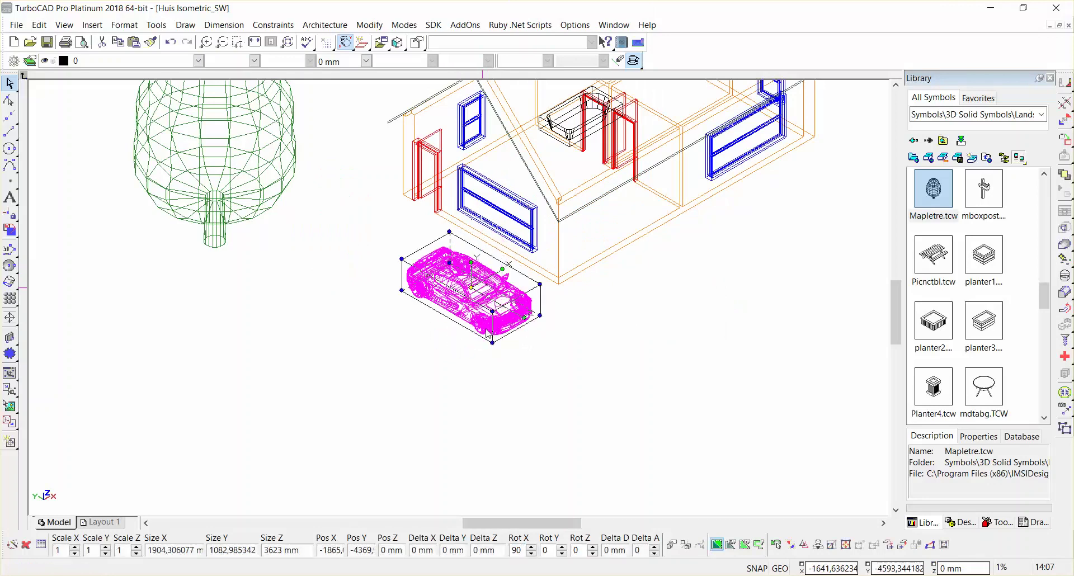
pyautogui.click(524, 317)
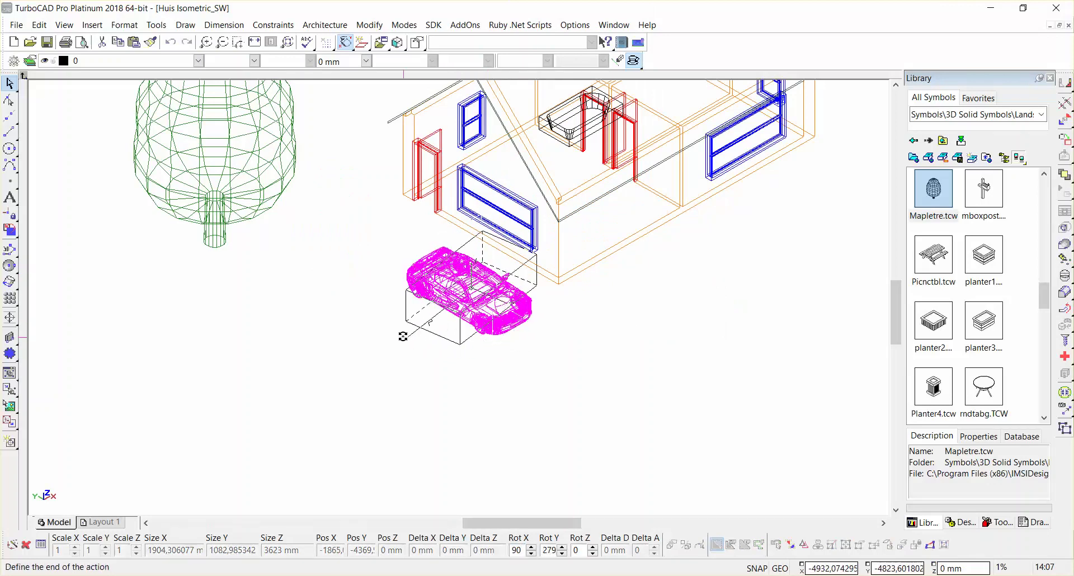
pyautogui.click(367, 235)
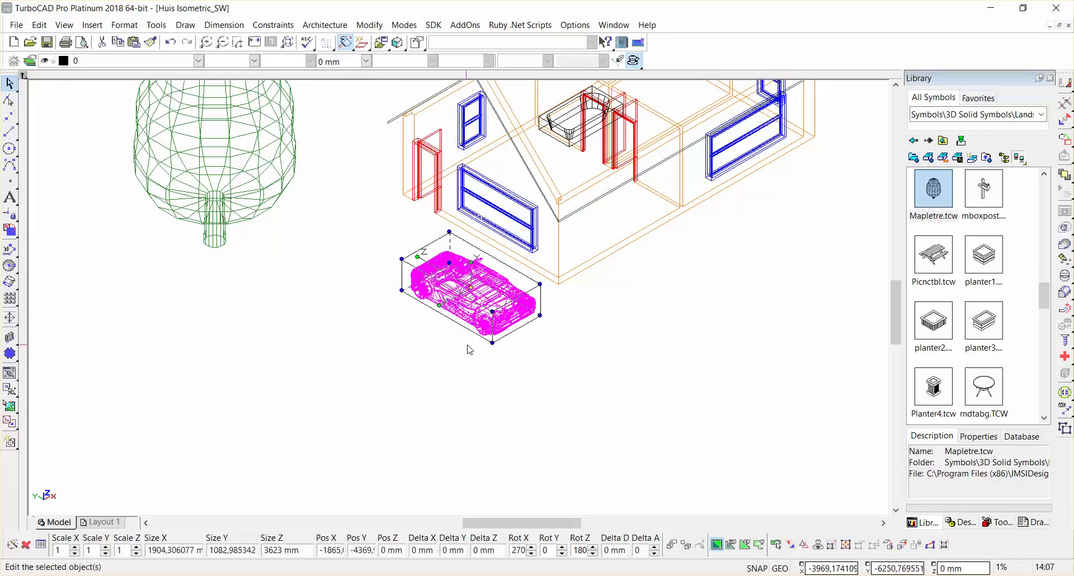
pyautogui.click(572, 383)
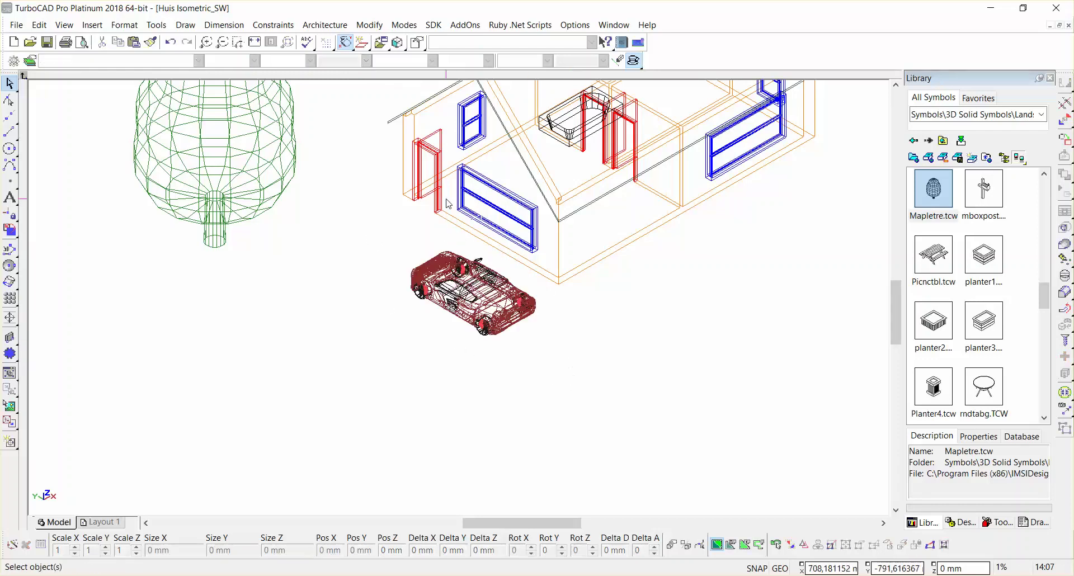
# Step: Zoom in and switch the house, tree and car scene to Quality Rendering
pyautogui.scroll(3, 461, 302)
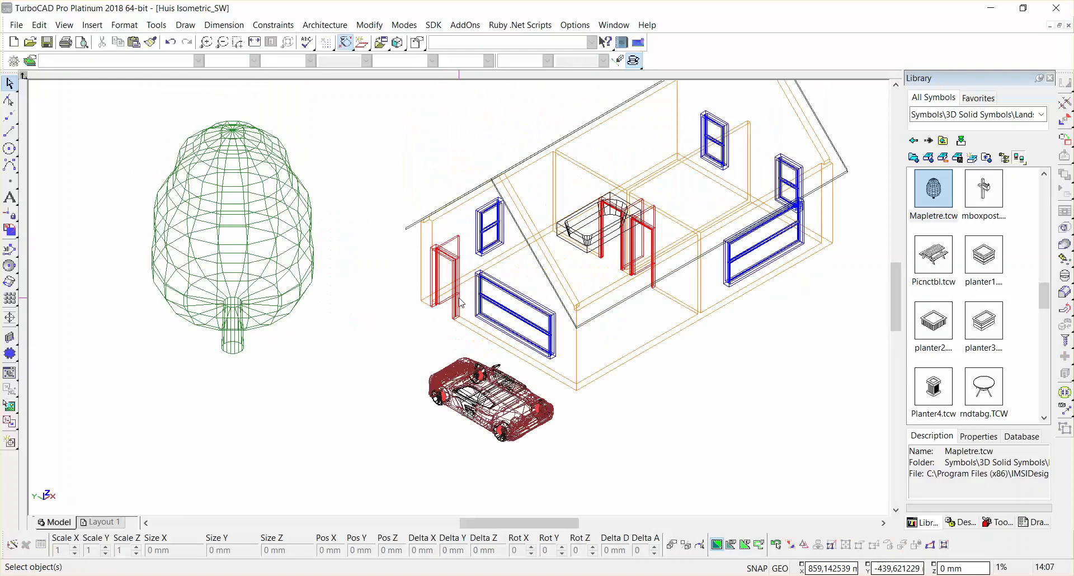
pyautogui.rightClick(462, 302)
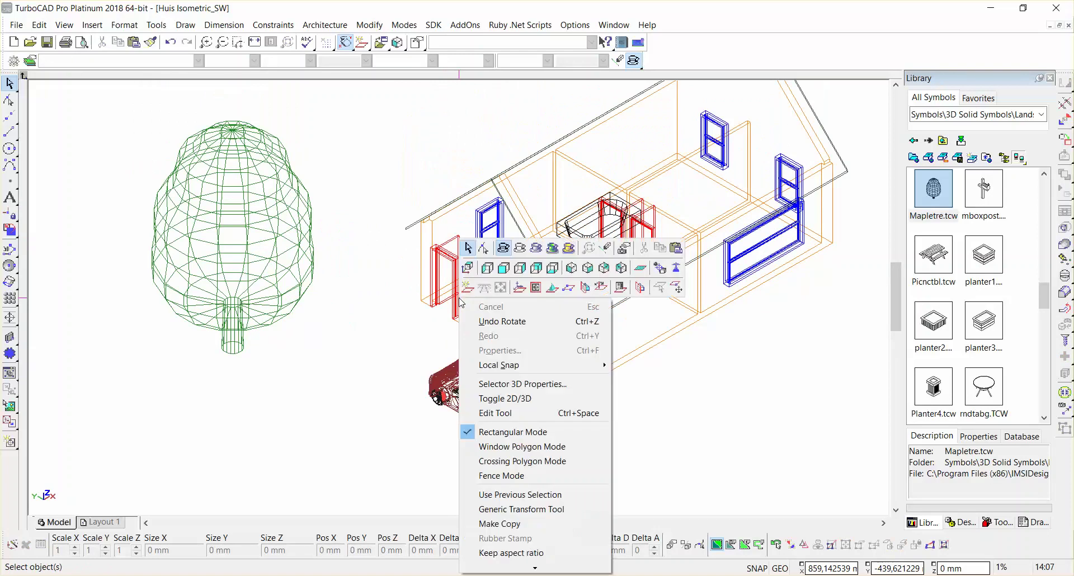
pyautogui.click(538, 251)
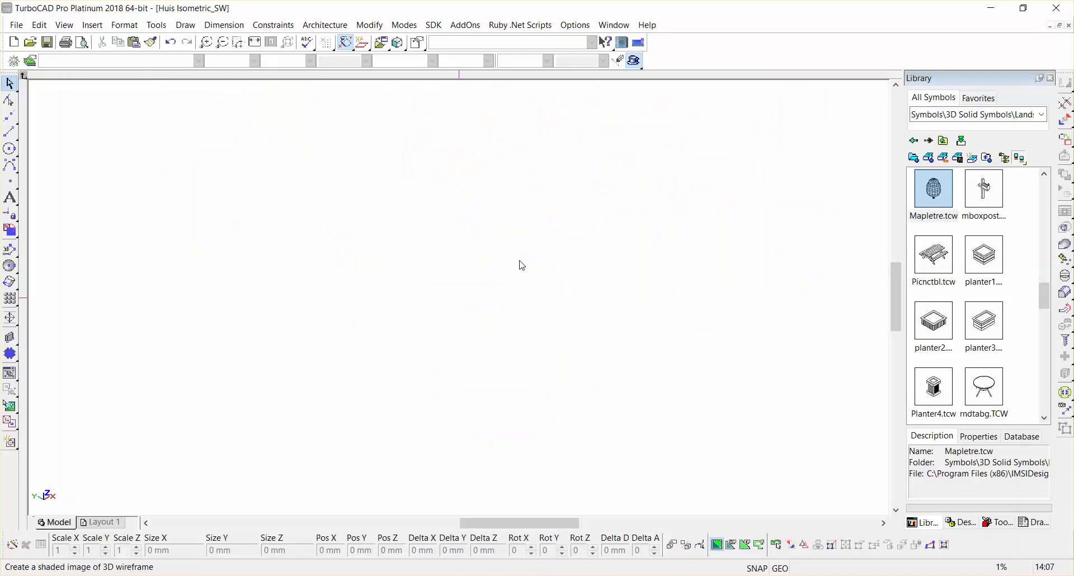